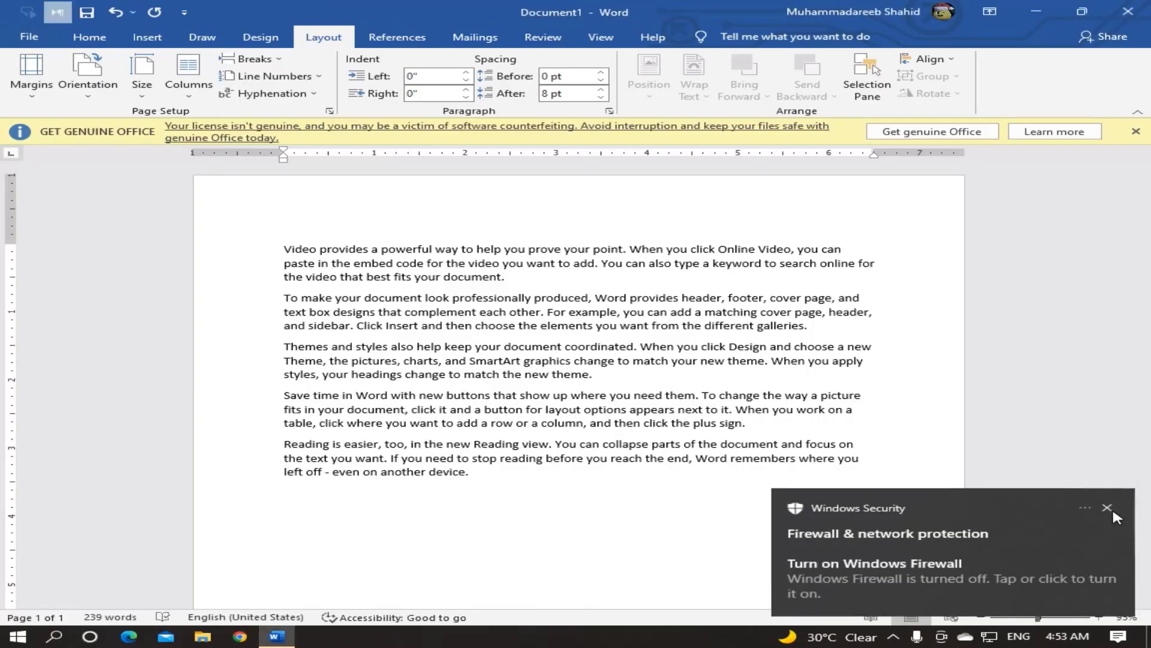
Dismiss the Windows Security firewall notification and show the Home ribbon's formatting options.
click(1108, 508)
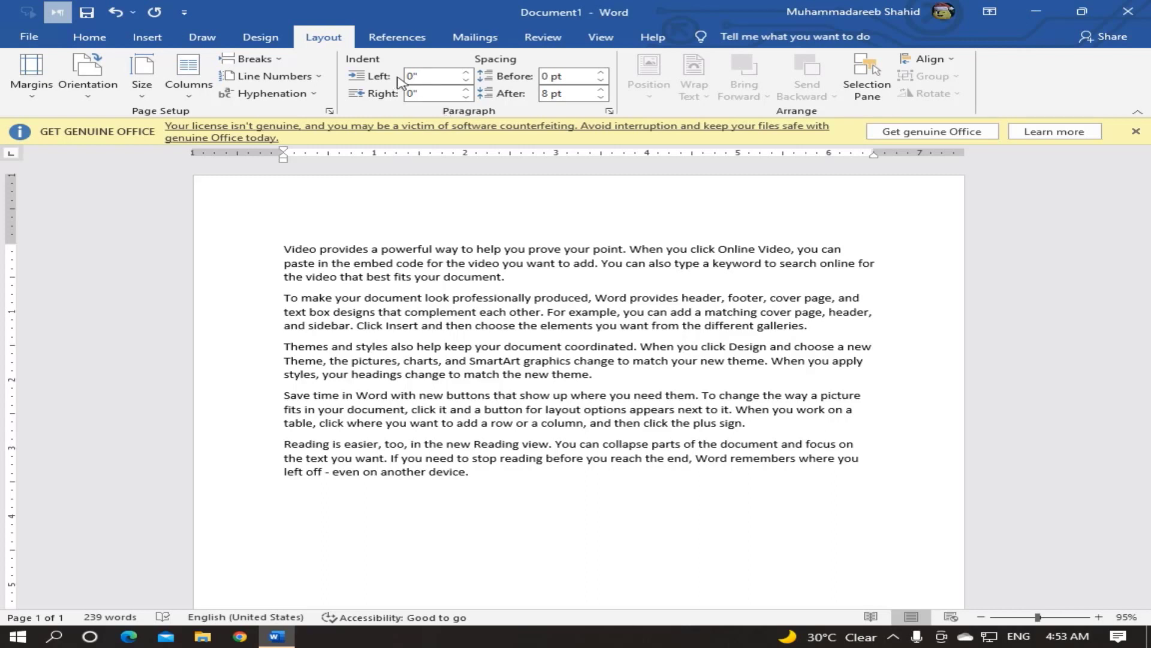
click(90, 37)
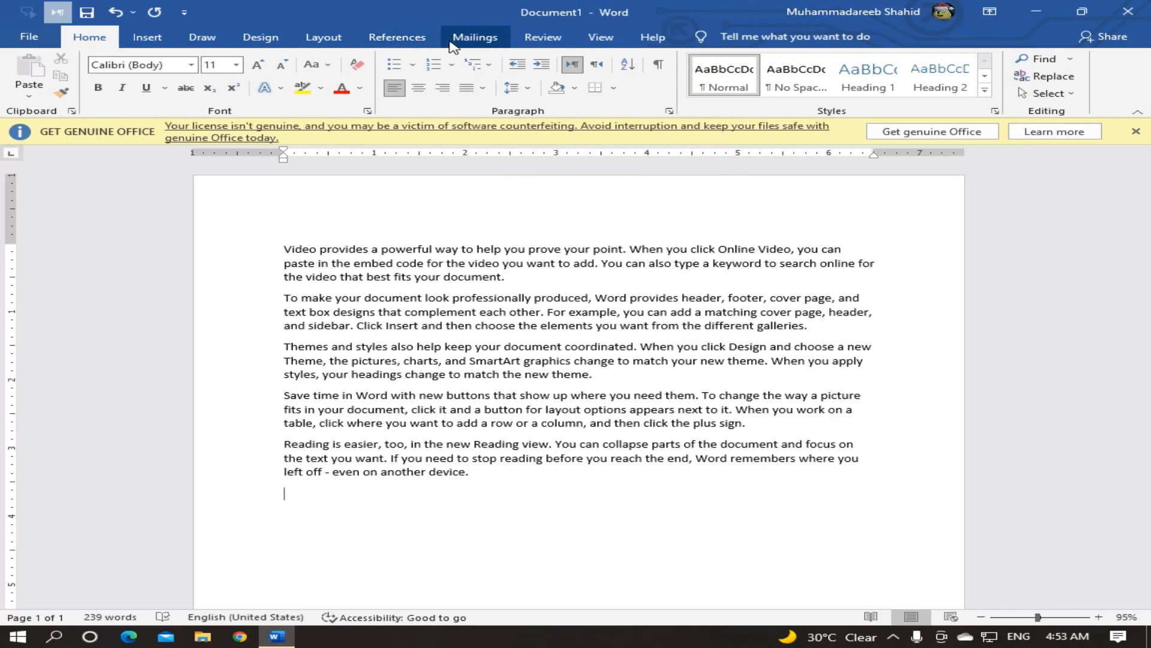
On the Layout tab, raise the first paragraph's left indent to 1.9".
click(349, 43)
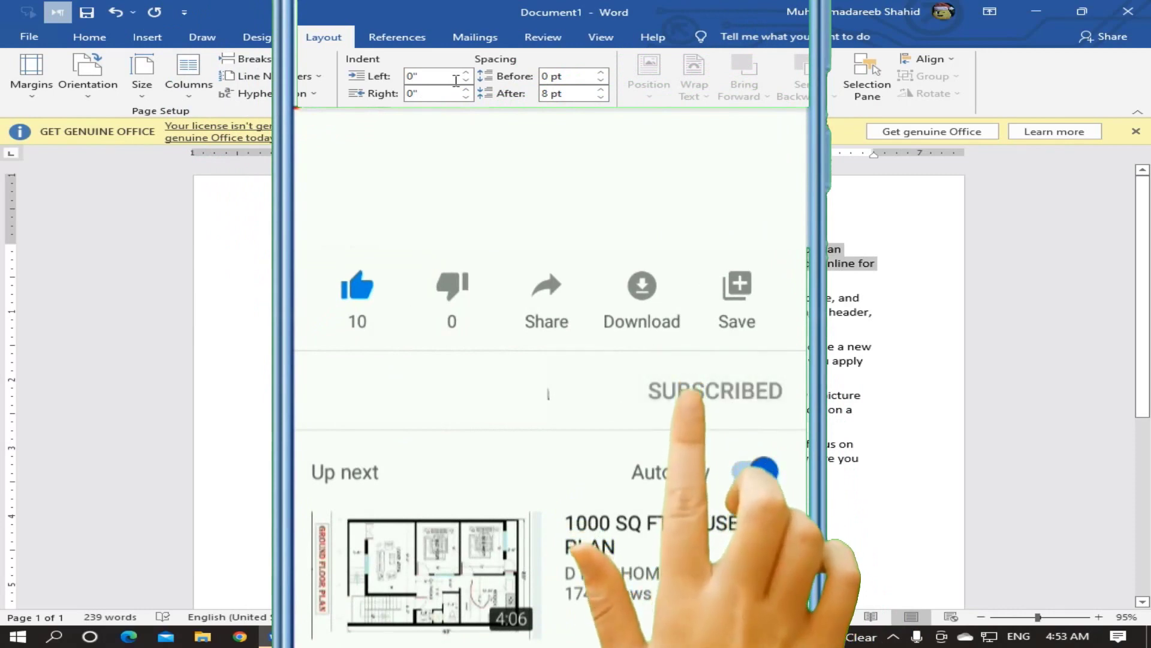
click(465, 73)
click(466, 72)
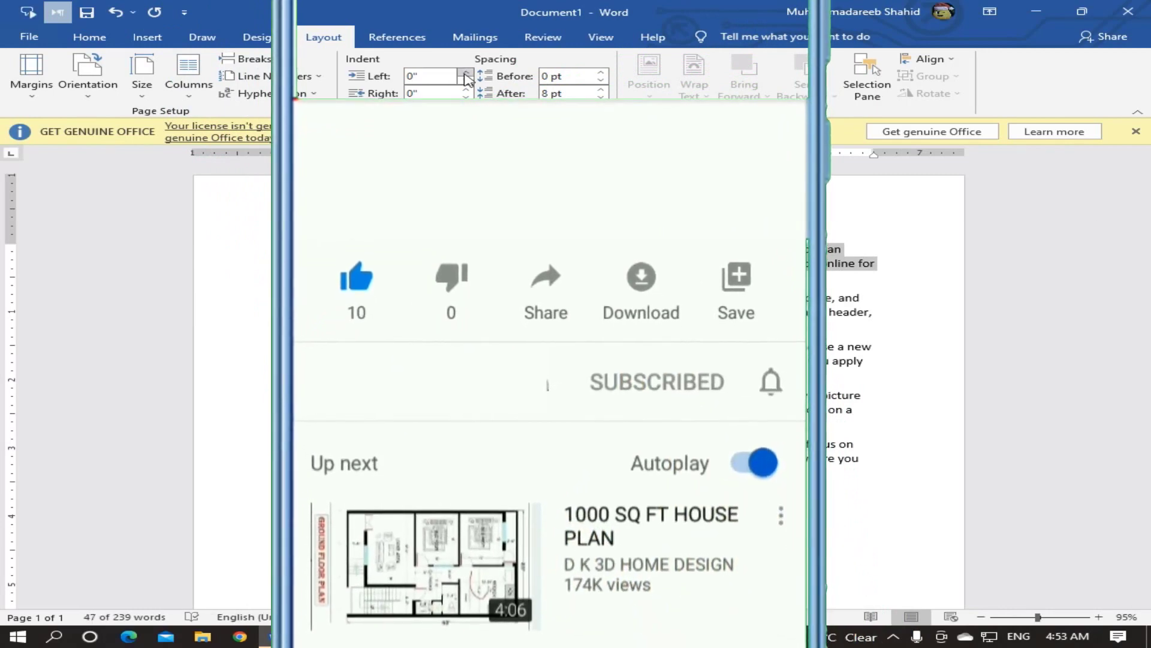
click(465, 73)
click(465, 73)
click(465, 73)
click(466, 72)
click(465, 72)
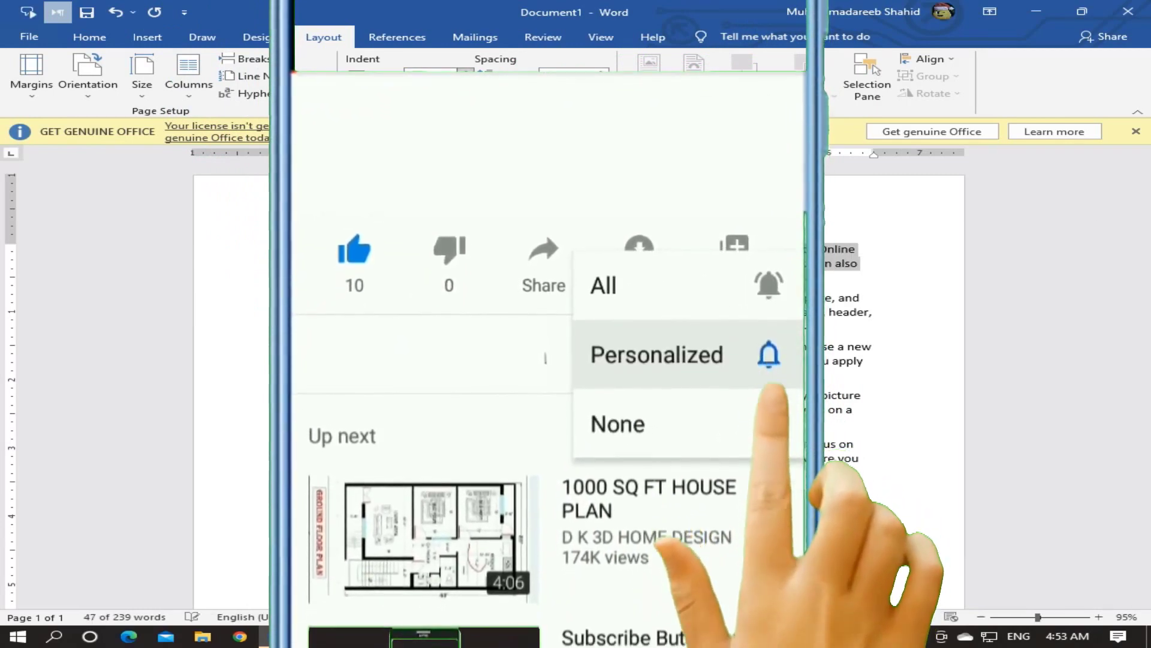
click(465, 72)
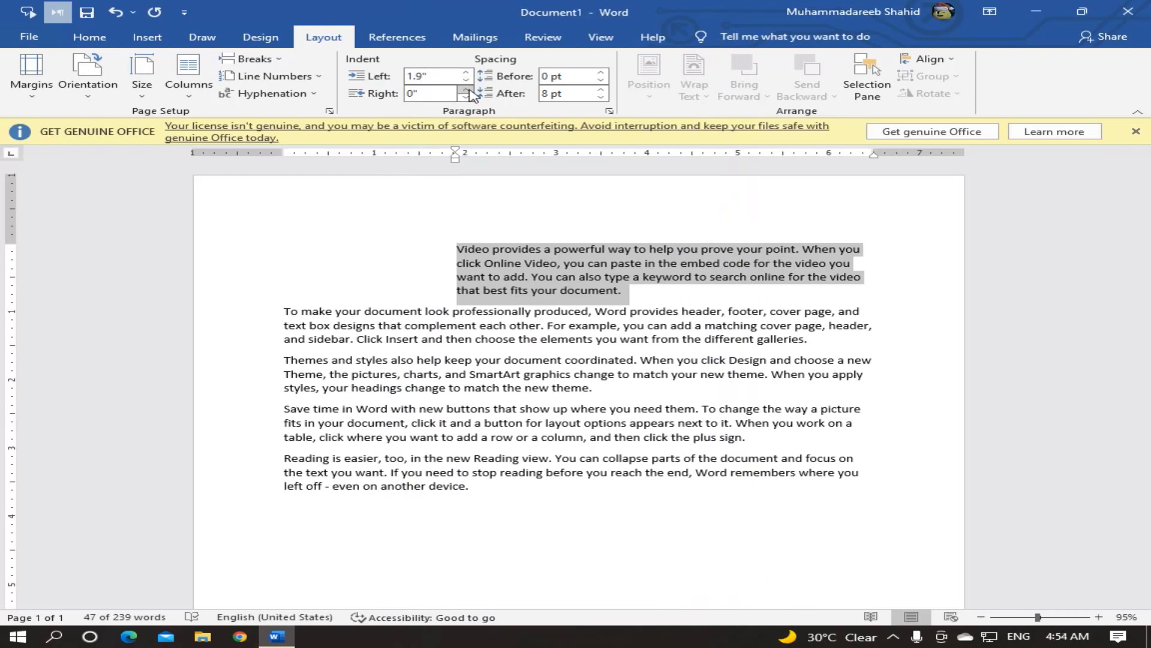
Give the first paragraph a right indent of about 1.2".
click(465, 89)
click(465, 90)
click(465, 90)
click(465, 90)
click(466, 89)
click(465, 89)
click(465, 90)
click(465, 89)
click(465, 89)
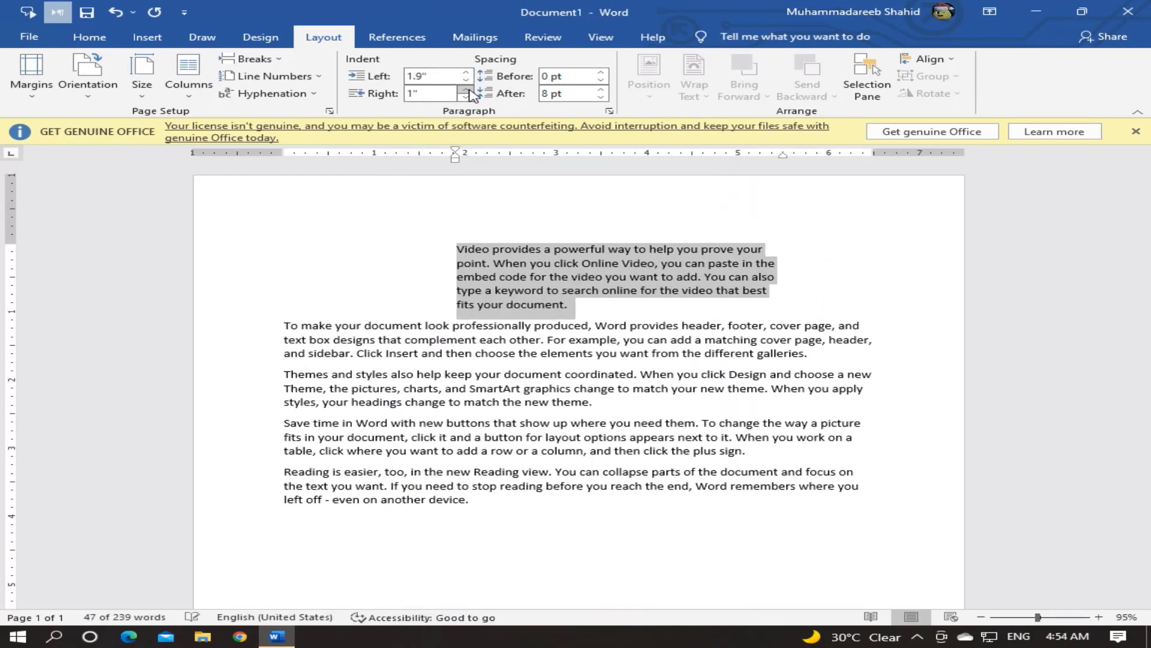
click(466, 89)
click(465, 89)
Reduce the first paragraph's left indent toward zero.
click(466, 79)
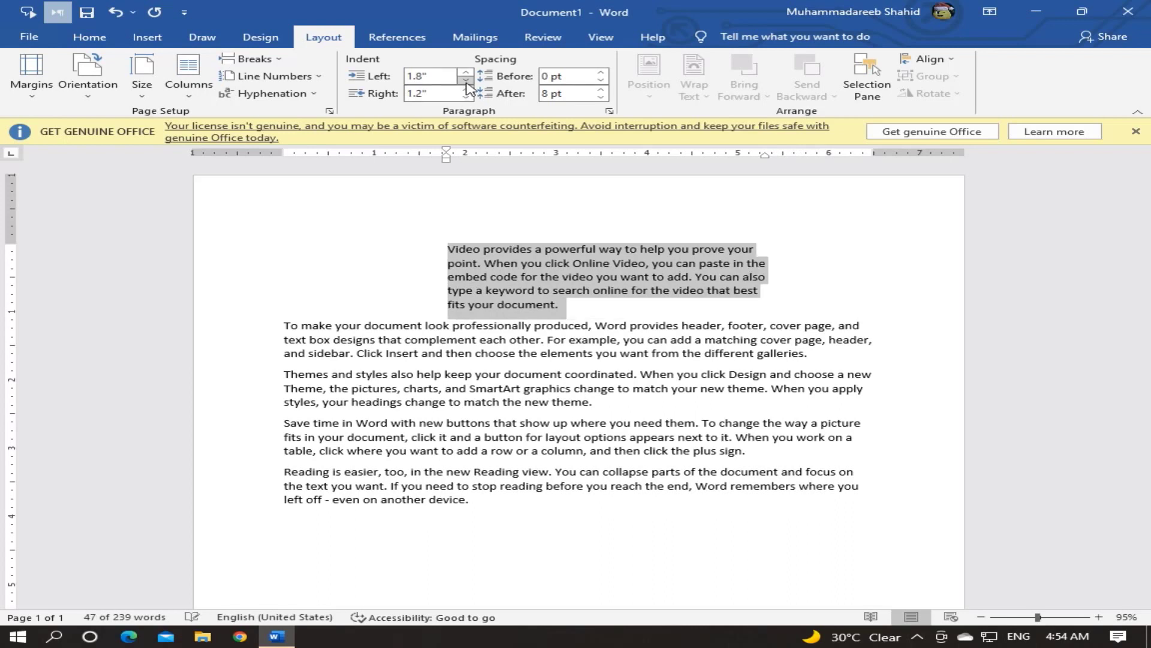
click(465, 80)
click(465, 80)
click(465, 79)
click(466, 80)
click(465, 80)
click(465, 79)
click(465, 79)
click(465, 80)
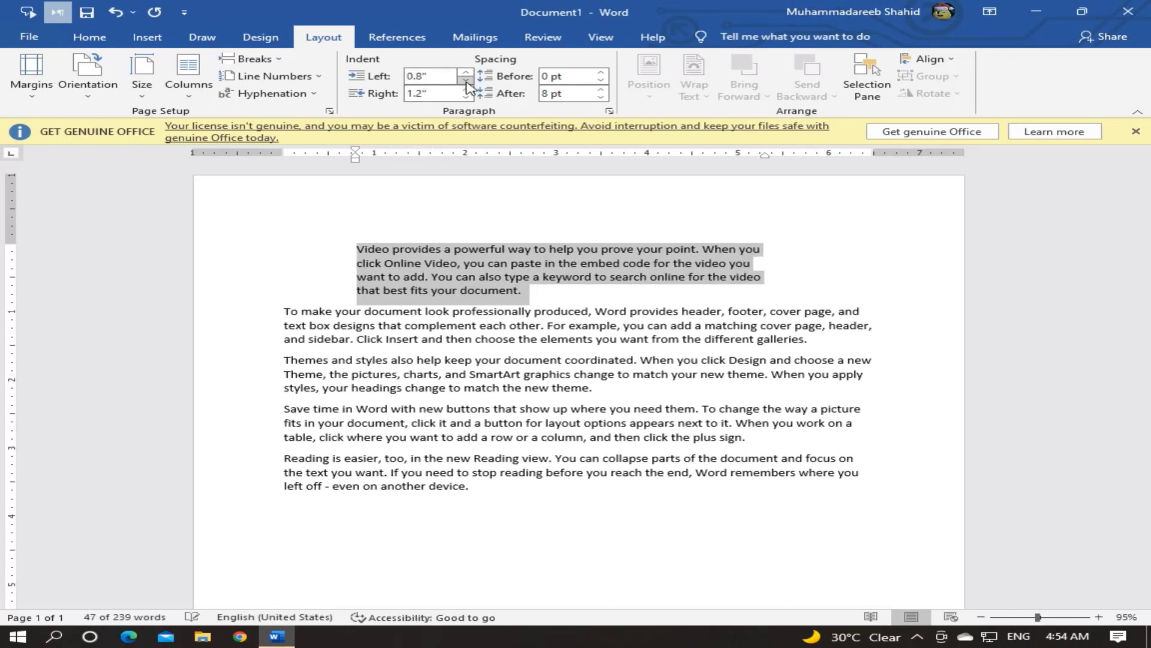
click(465, 79)
click(465, 80)
click(466, 80)
click(465, 79)
click(466, 80)
click(465, 80)
click(465, 80)
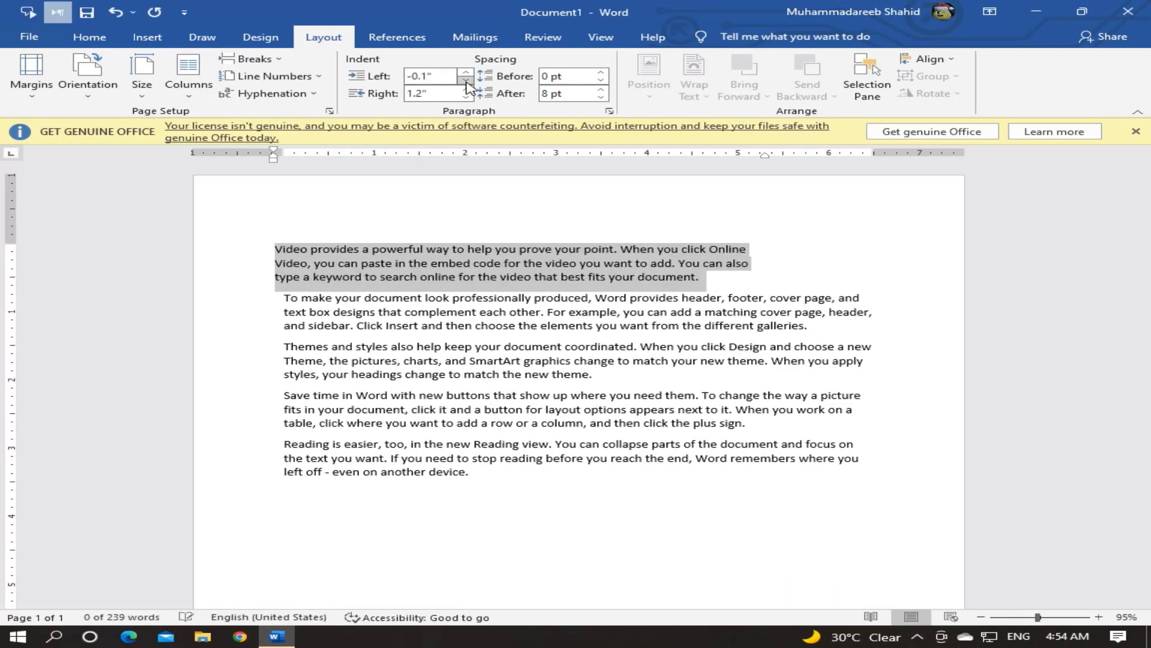
Increase the right indent further to narrow the paragraph.
click(465, 89)
click(465, 89)
click(465, 89)
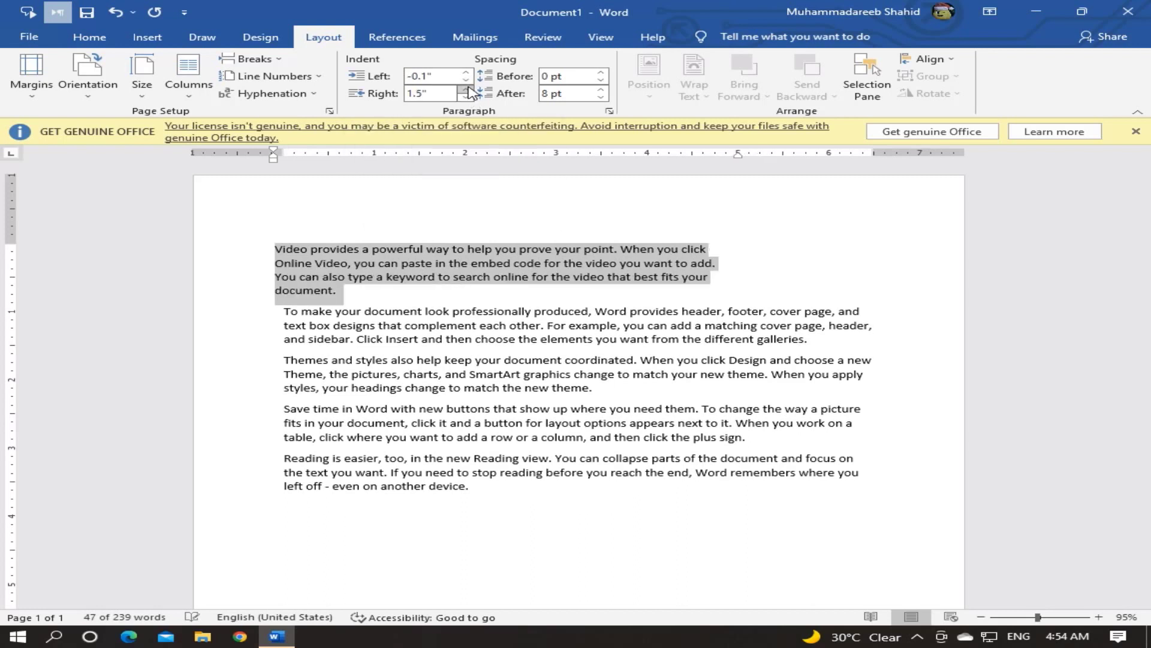
click(465, 88)
click(465, 89)
click(466, 89)
click(465, 89)
click(465, 89)
click(465, 88)
click(466, 89)
click(465, 88)
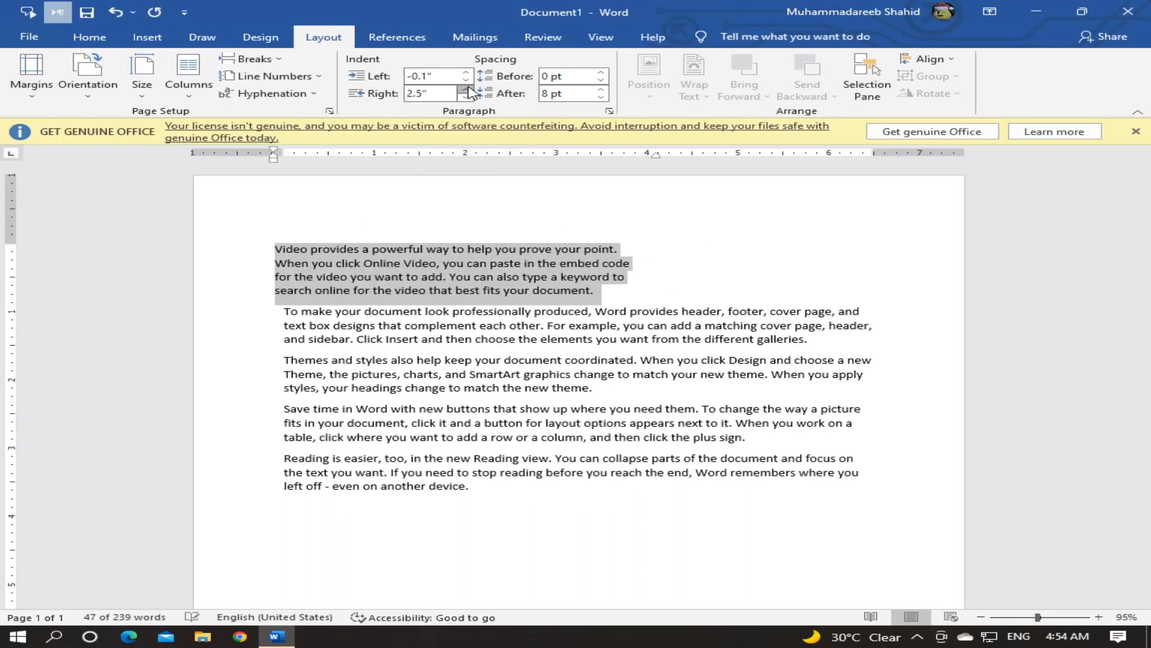
Push the left indent negative past the page margin, then bring it back above zero.
click(466, 80)
click(465, 79)
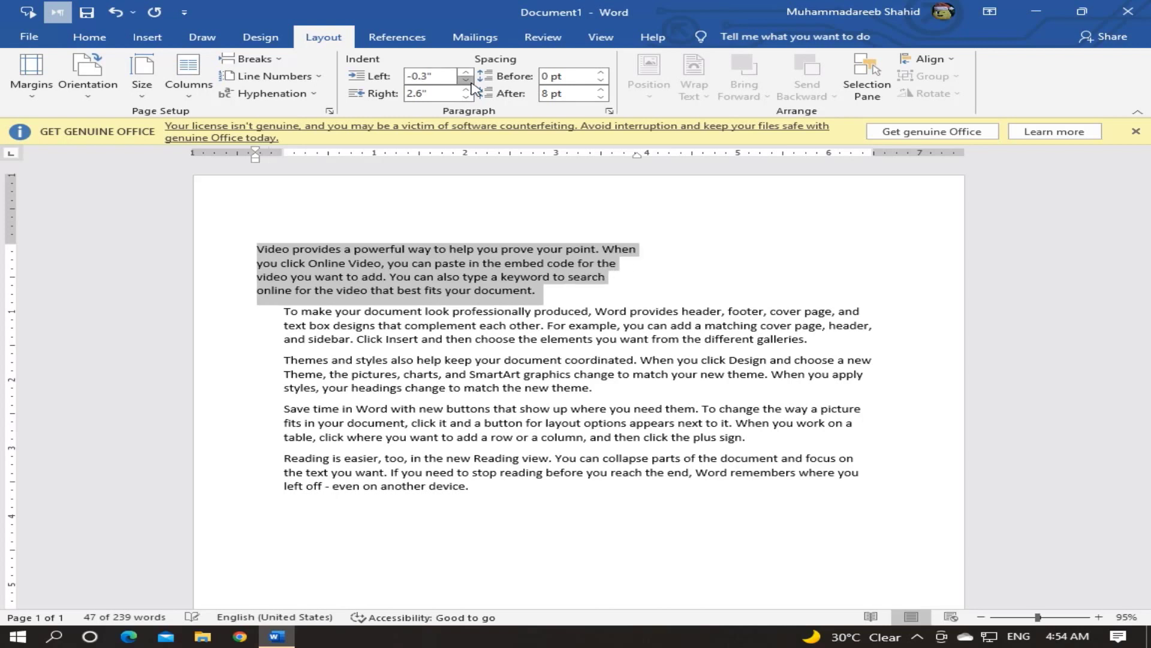
click(466, 80)
click(466, 80)
click(466, 80)
click(466, 80)
click(467, 73)
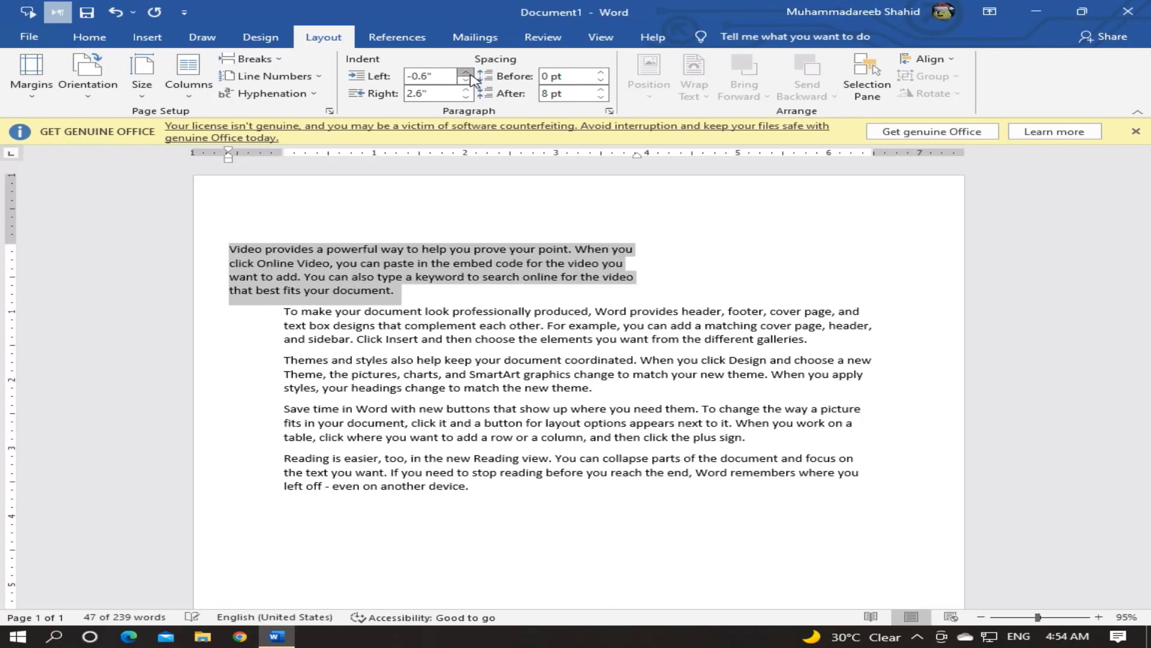
click(466, 73)
click(466, 72)
click(466, 73)
double_click(471, 74)
double_click(470, 74)
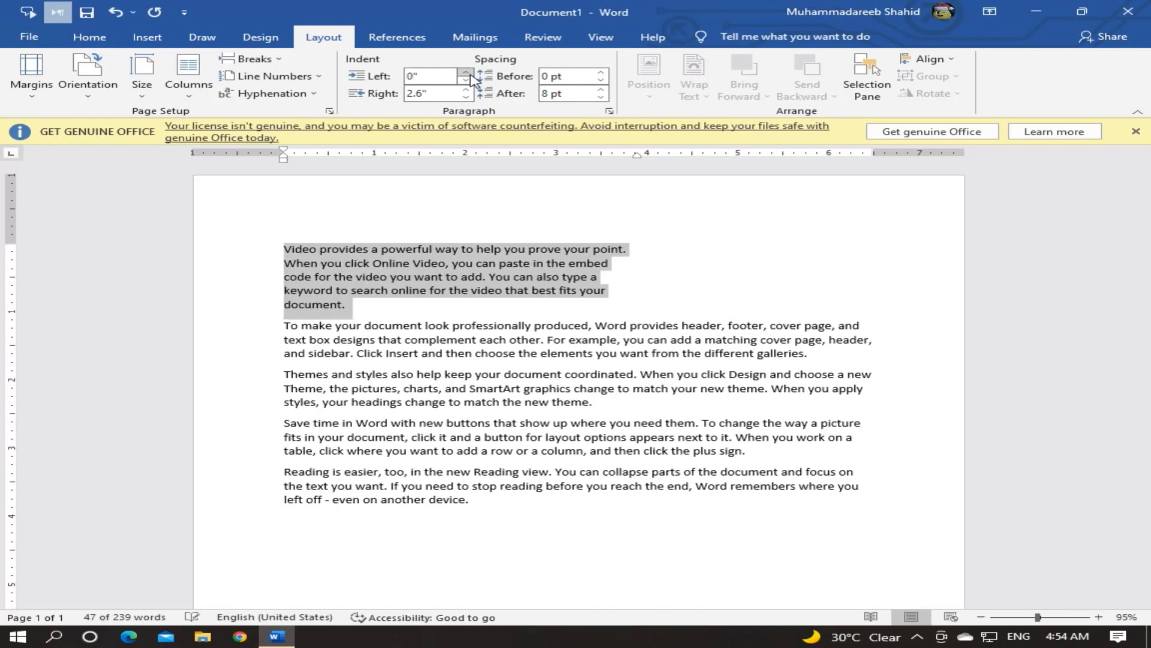
double_click(471, 74)
double_click(470, 74)
Settle the left indent at 0.6" and begin widening the right indent.
click(465, 73)
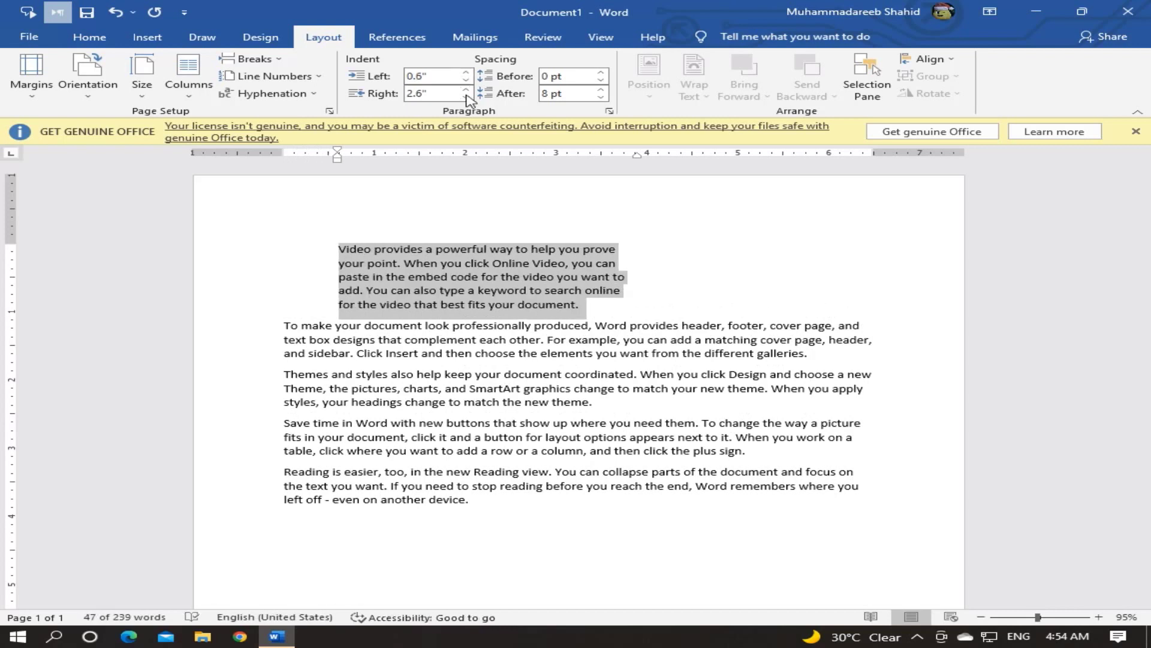
click(466, 97)
click(466, 97)
click(466, 97)
click(465, 89)
click(465, 89)
click(466, 89)
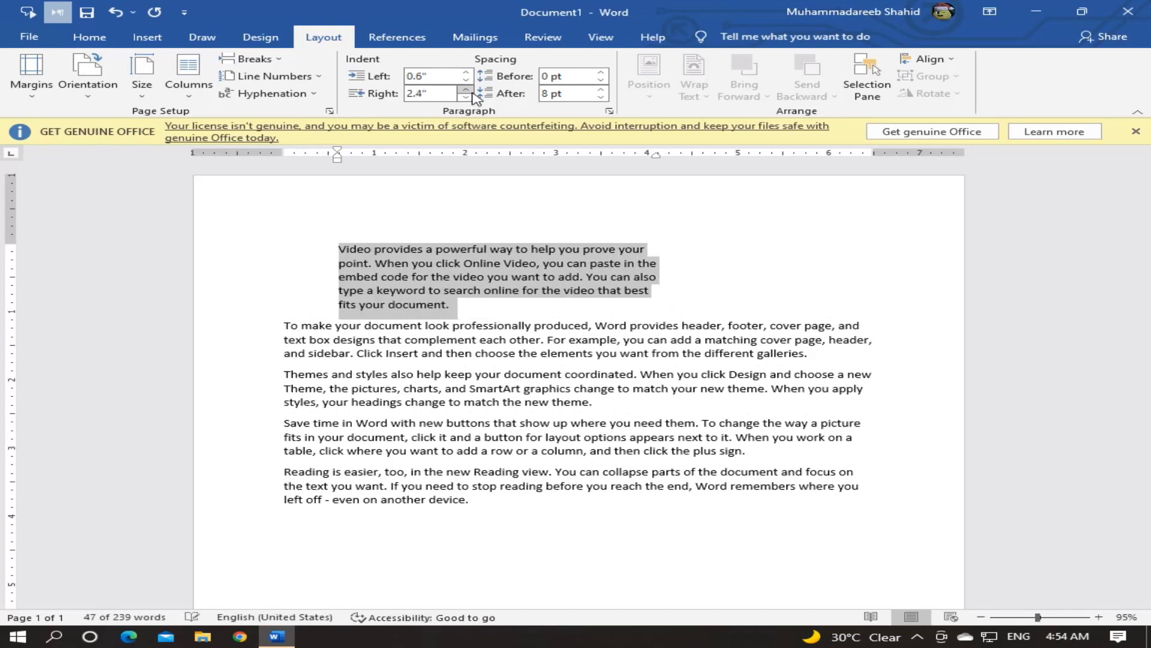
click(465, 89)
click(465, 89)
click(466, 89)
Increase the right indent to about 4".
double_click(472, 89)
double_click(472, 90)
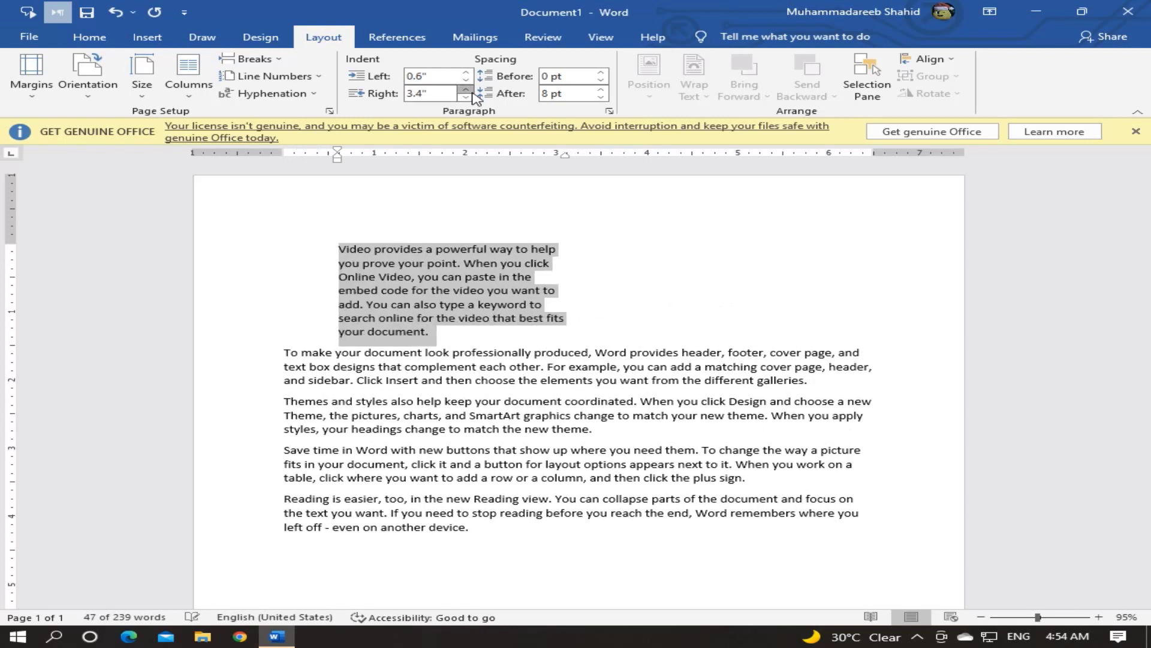
double_click(472, 90)
double_click(472, 90)
click(465, 90)
click(465, 90)
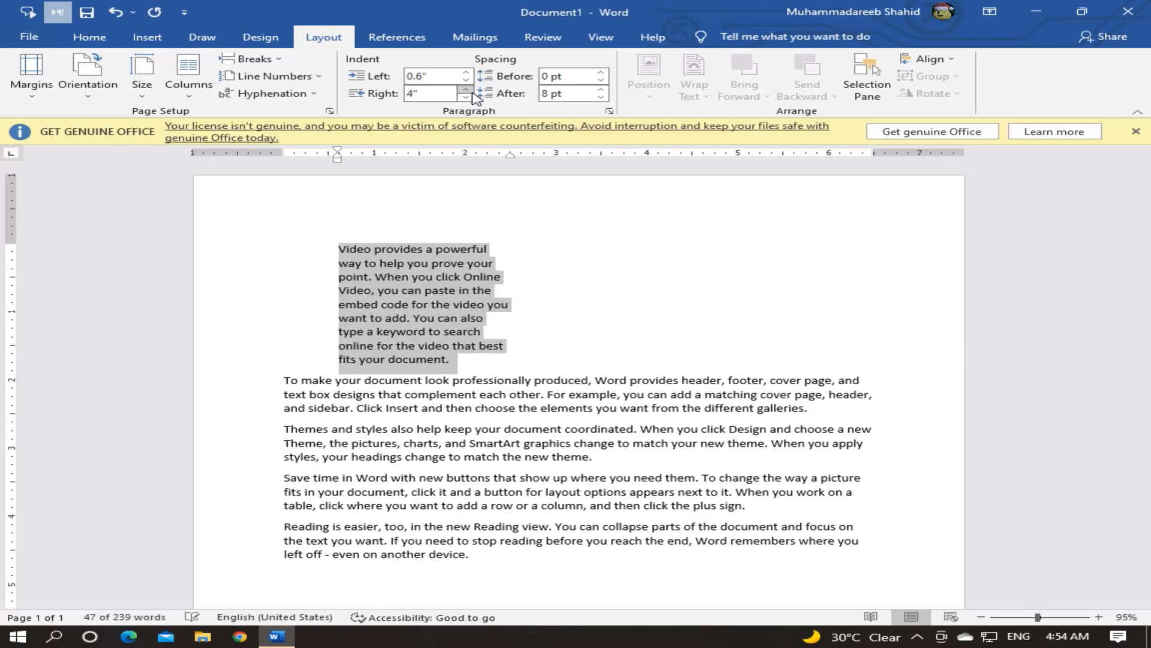
click(466, 90)
Finish the right indent at 4", then briefly view Home before returning to Layout.
click(465, 90)
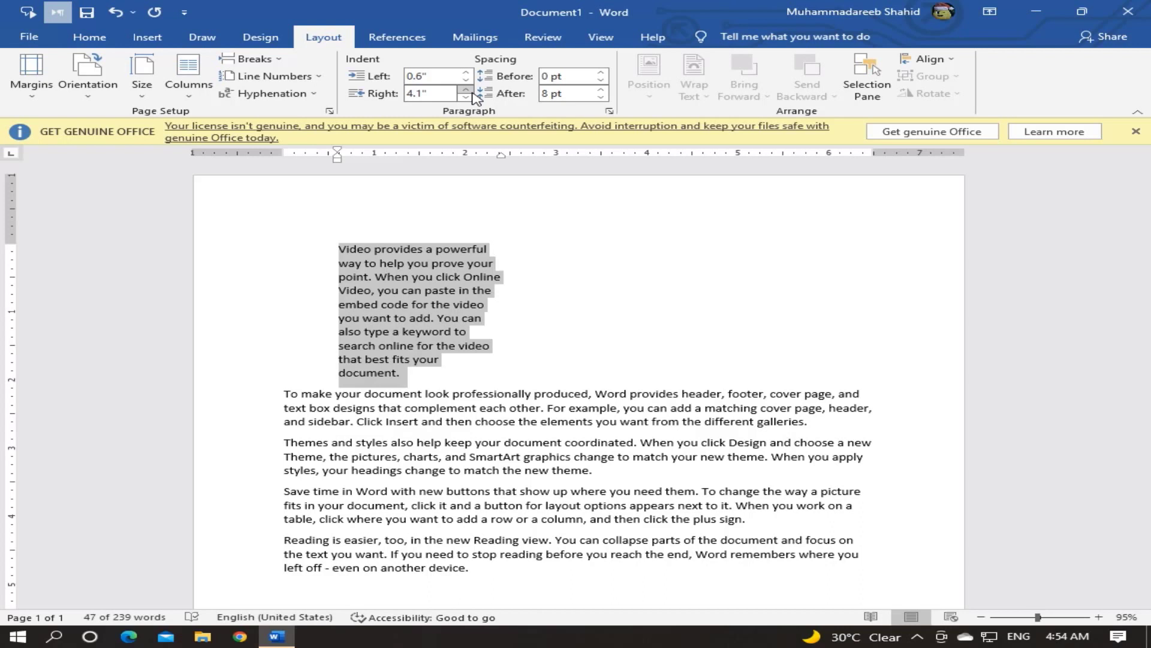
click(87, 39)
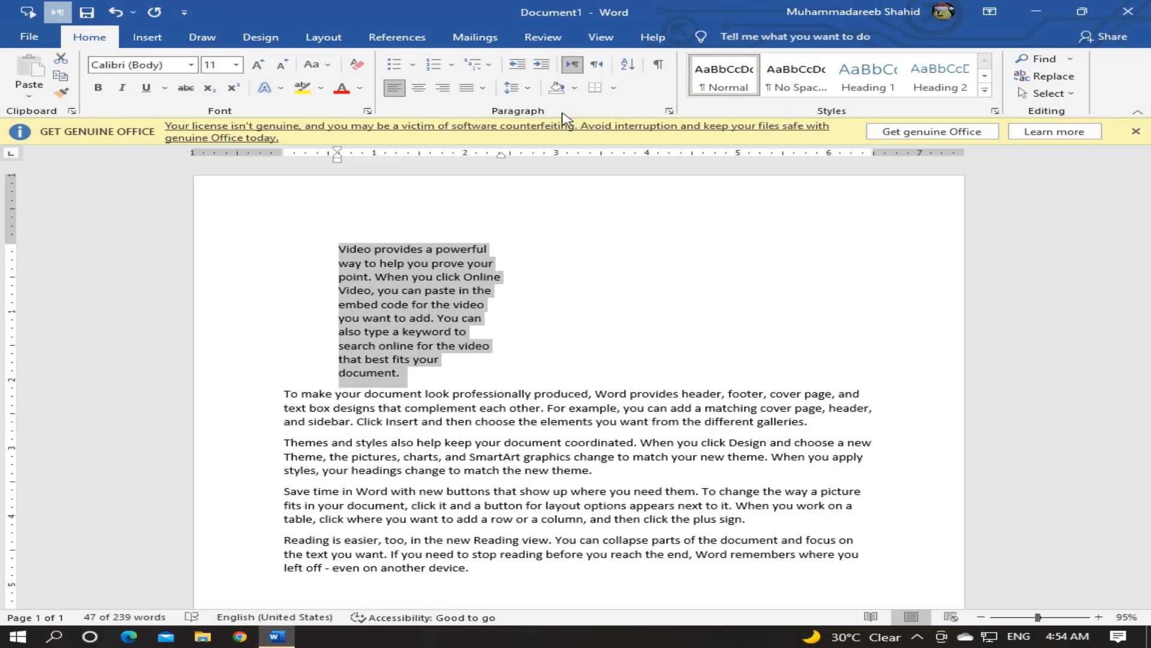
click(327, 43)
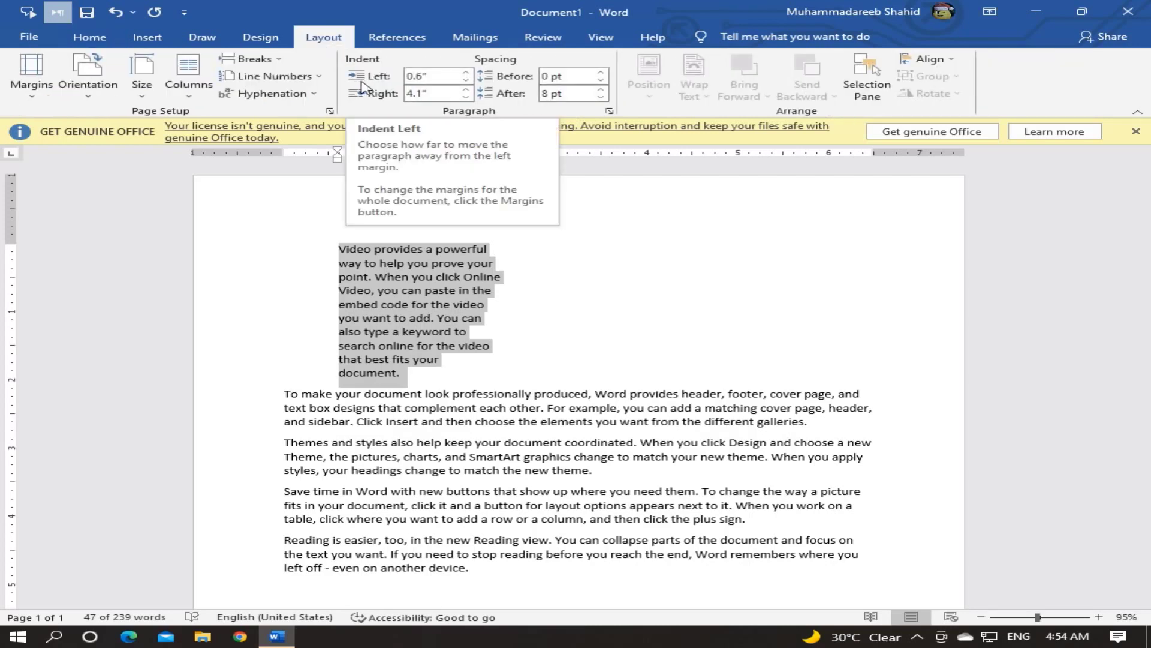
Undo the indent changes with Ctrl+Z and regenerate five sample paragraphs using =rand().
key(ctrl+z)
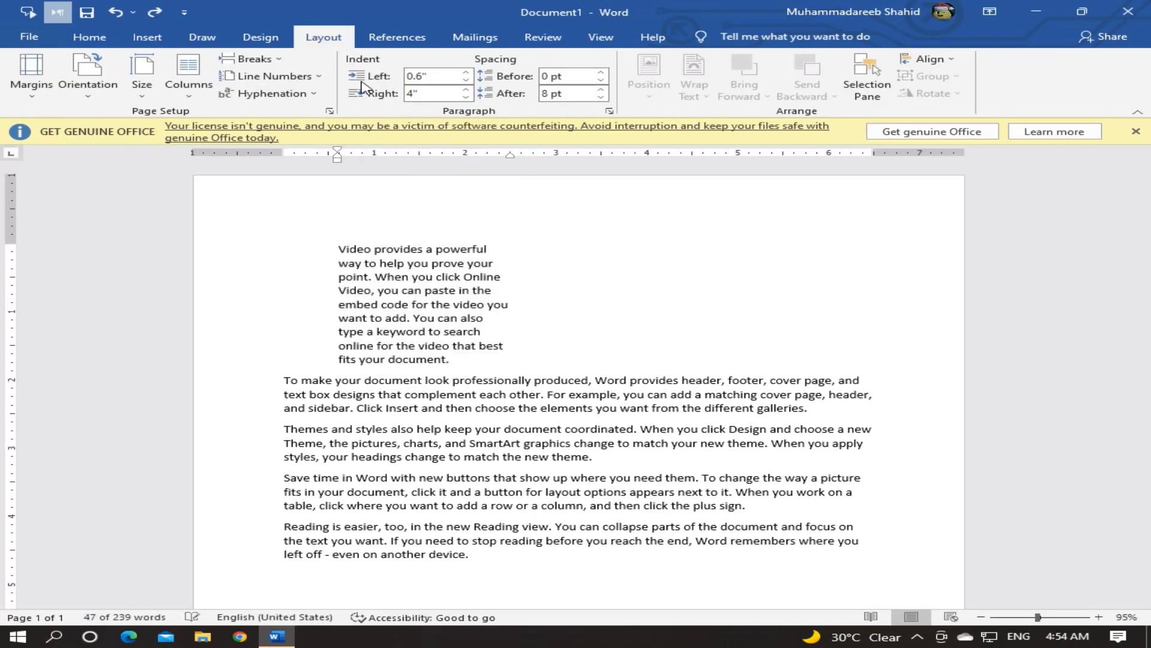
key(ctrl+z)
key(ctrl+z)
key(ctrl+z)
key(ctrl+z)
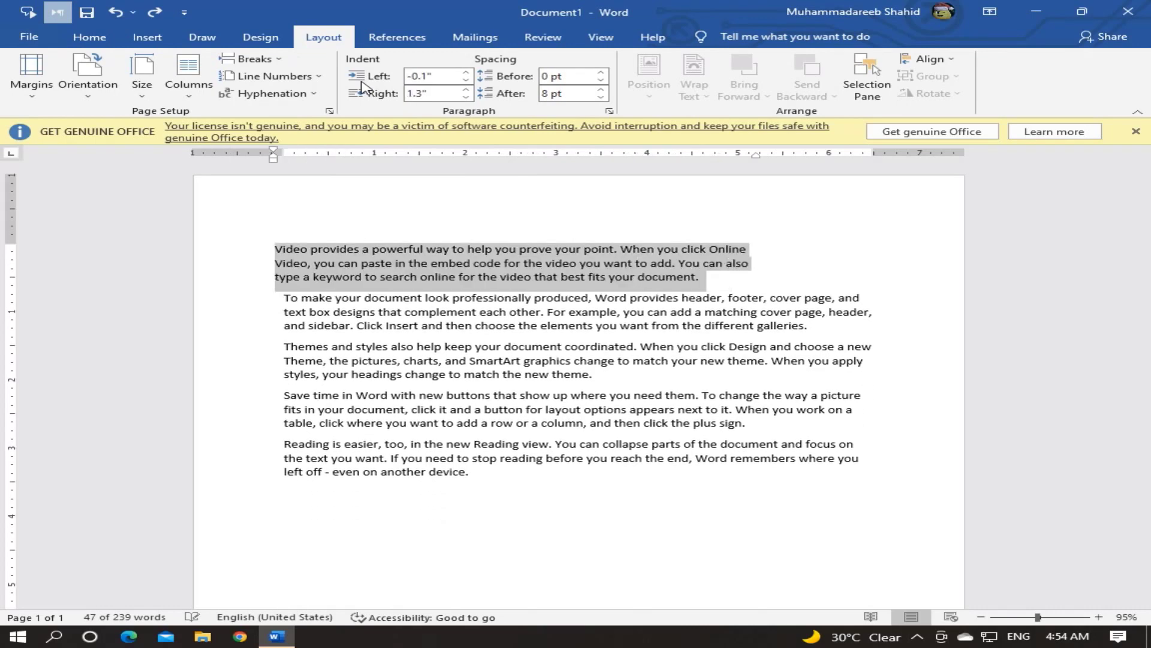
key(ctrl+z)
key(ctrl+z)
key(ctrl+z)
key(ctrl+z)
key(ctrl+z)
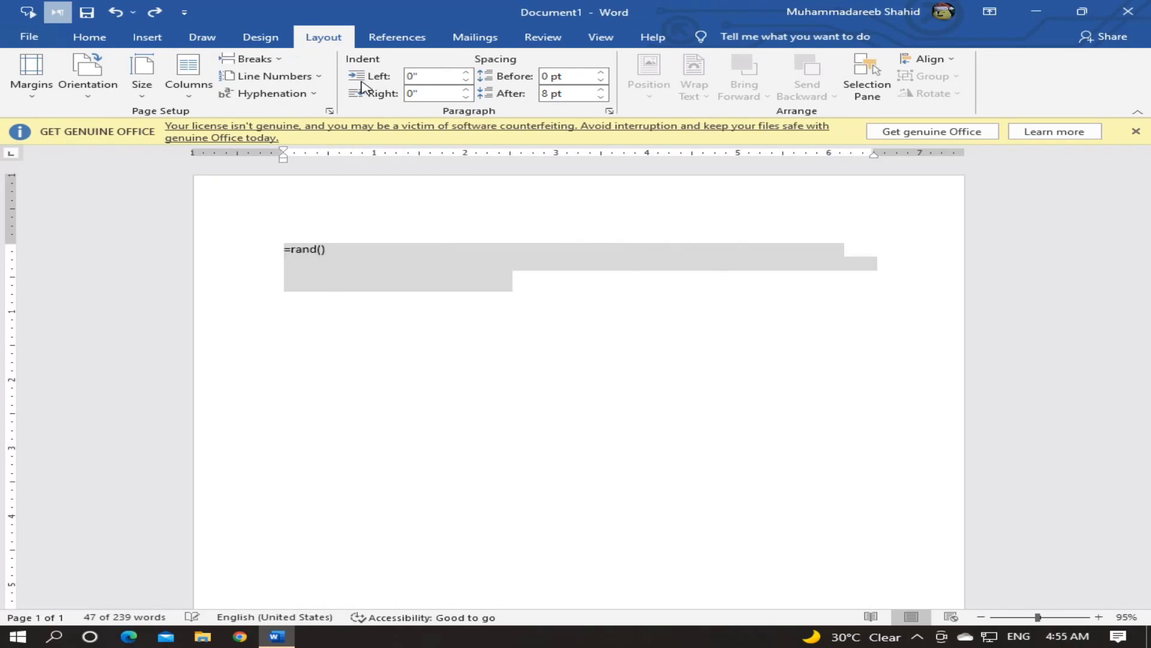
key(ctrl+z)
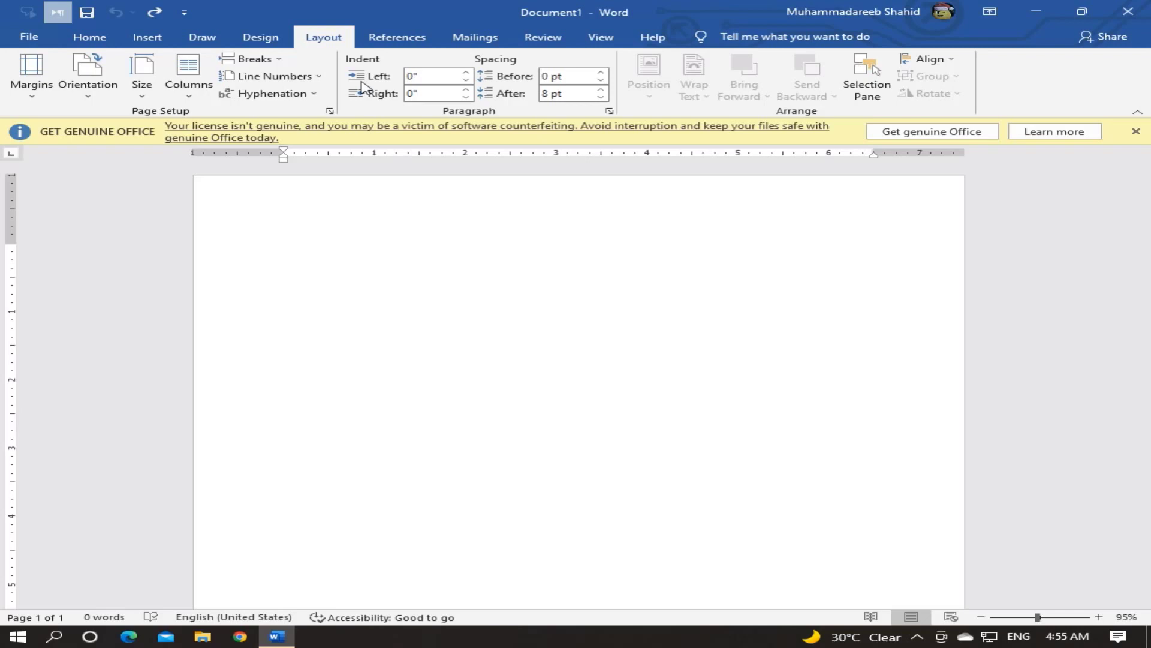
text(=rand())
key(Return)
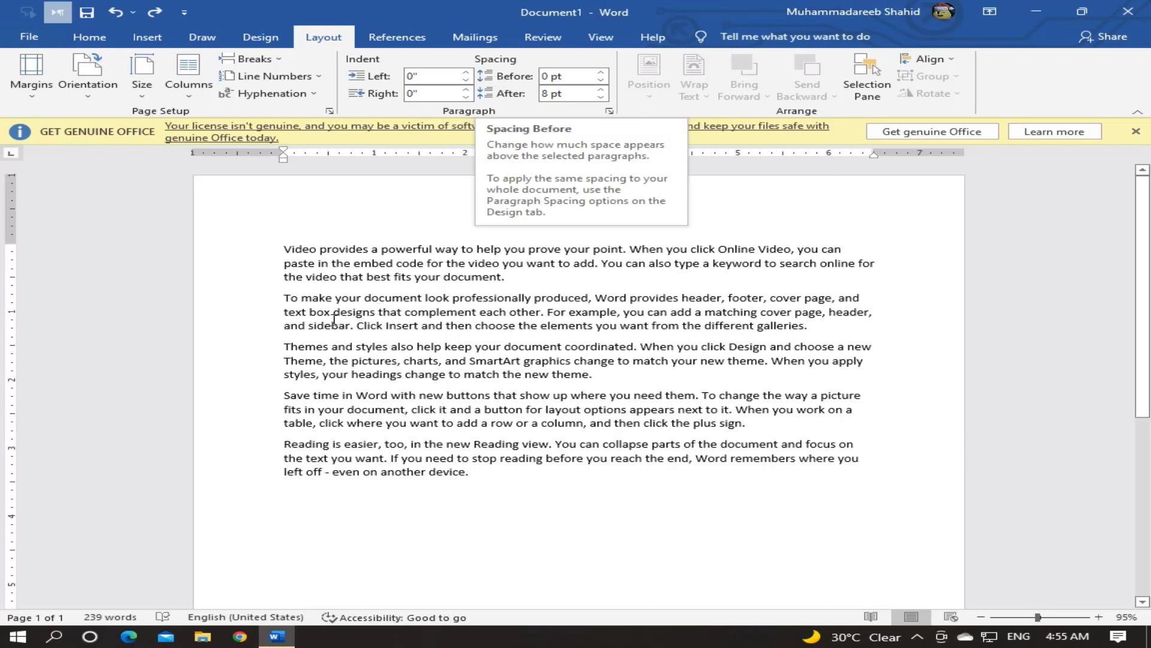
Select the Themes and styles paragraph and raise its spacing before to 60 pt.
drag(283, 348, 596, 376)
click(599, 72)
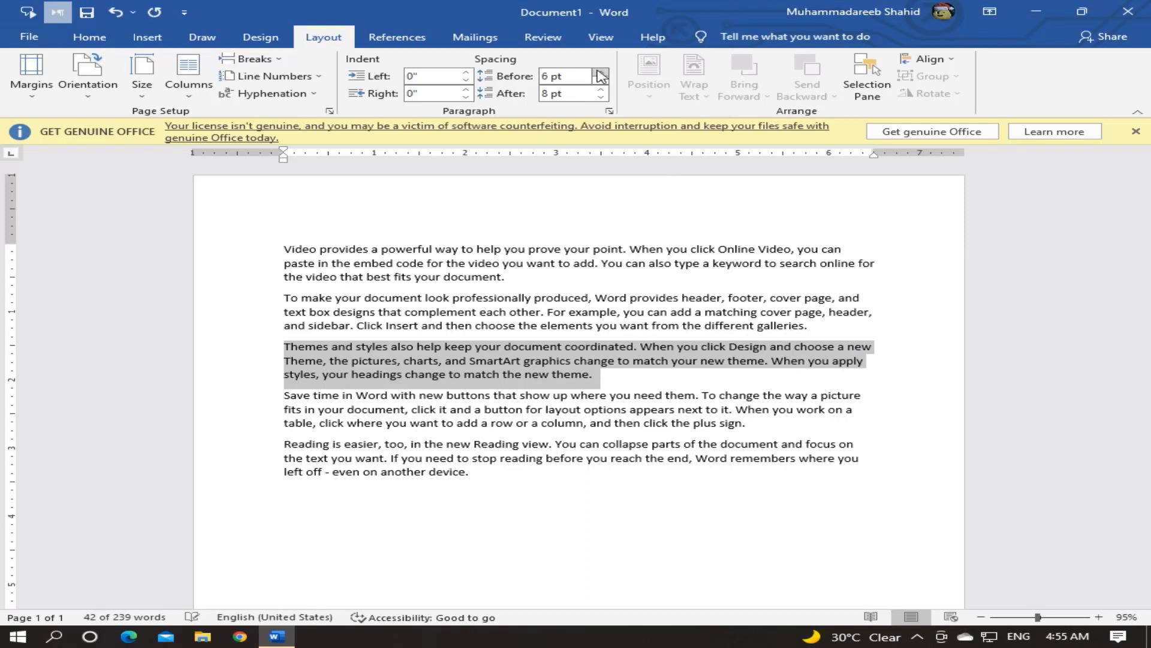
click(599, 73)
click(599, 73)
click(599, 73)
click(599, 73)
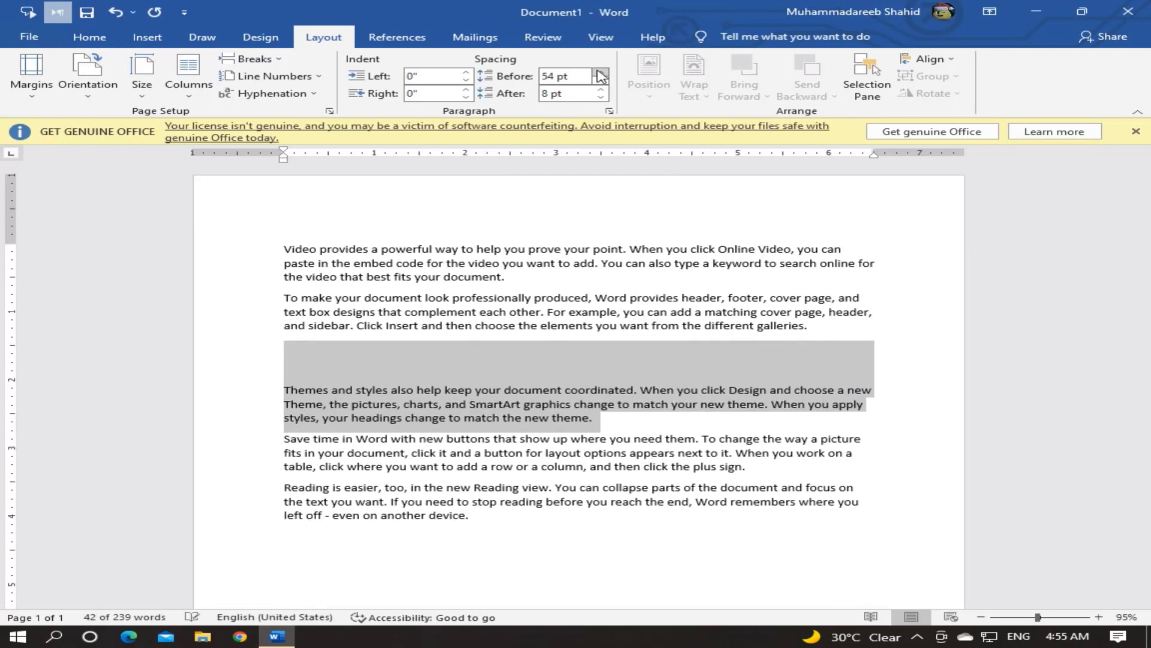
click(599, 73)
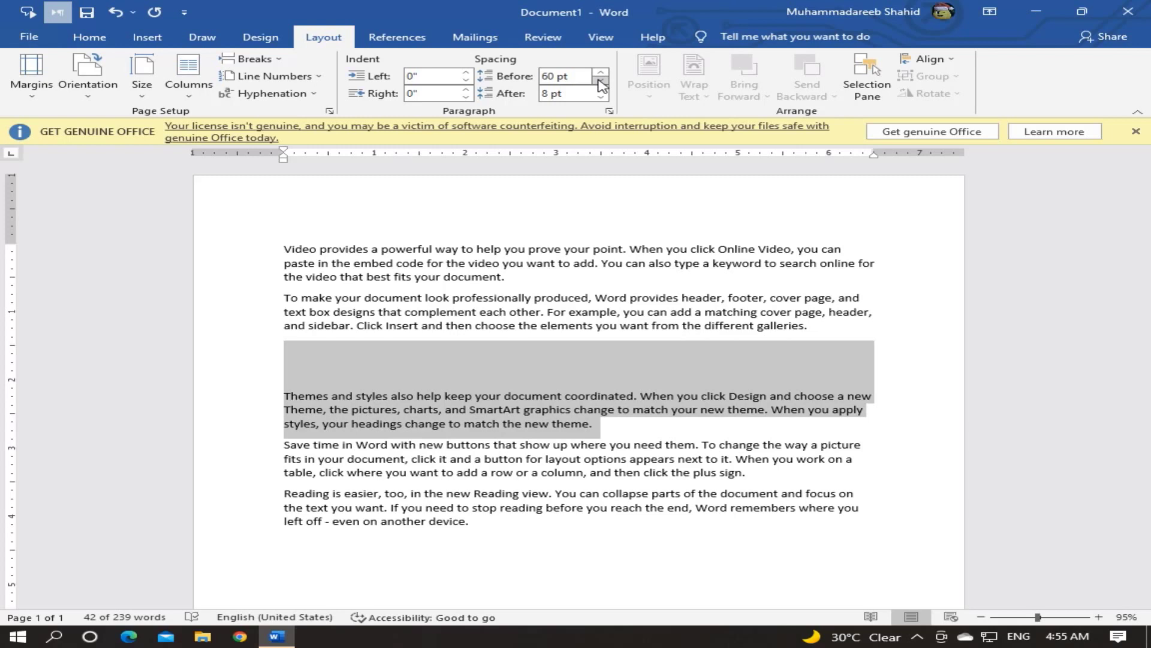
Lower the spacing before back down through 0 pt to Auto.
click(602, 84)
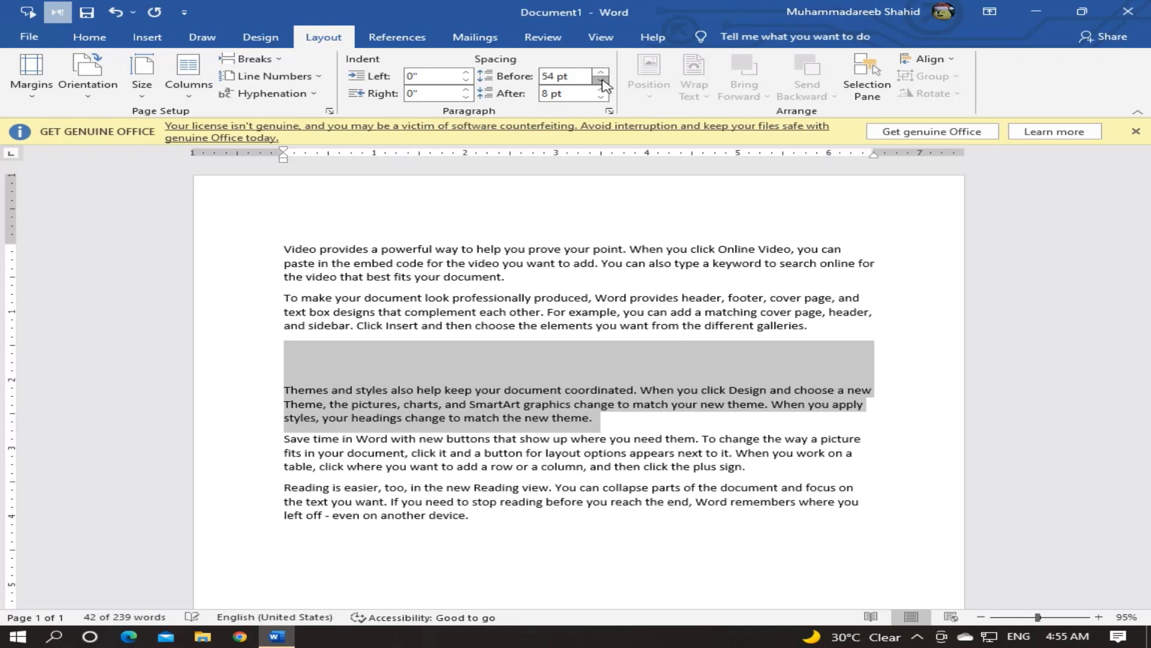
click(601, 85)
click(601, 85)
click(601, 84)
click(602, 85)
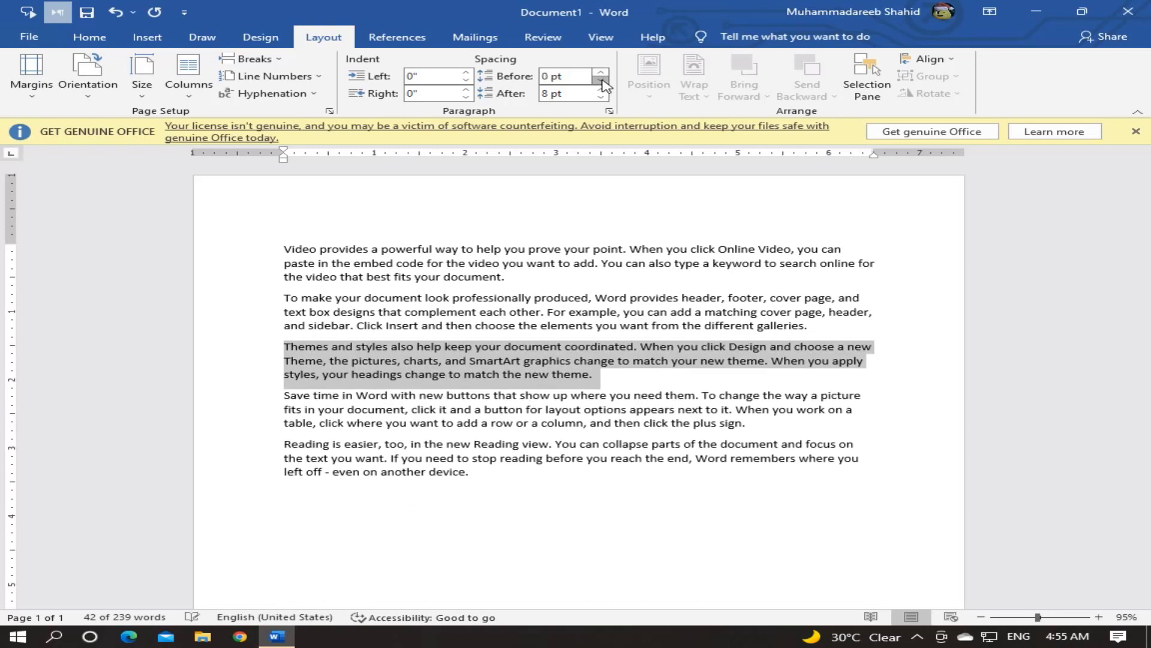
click(601, 84)
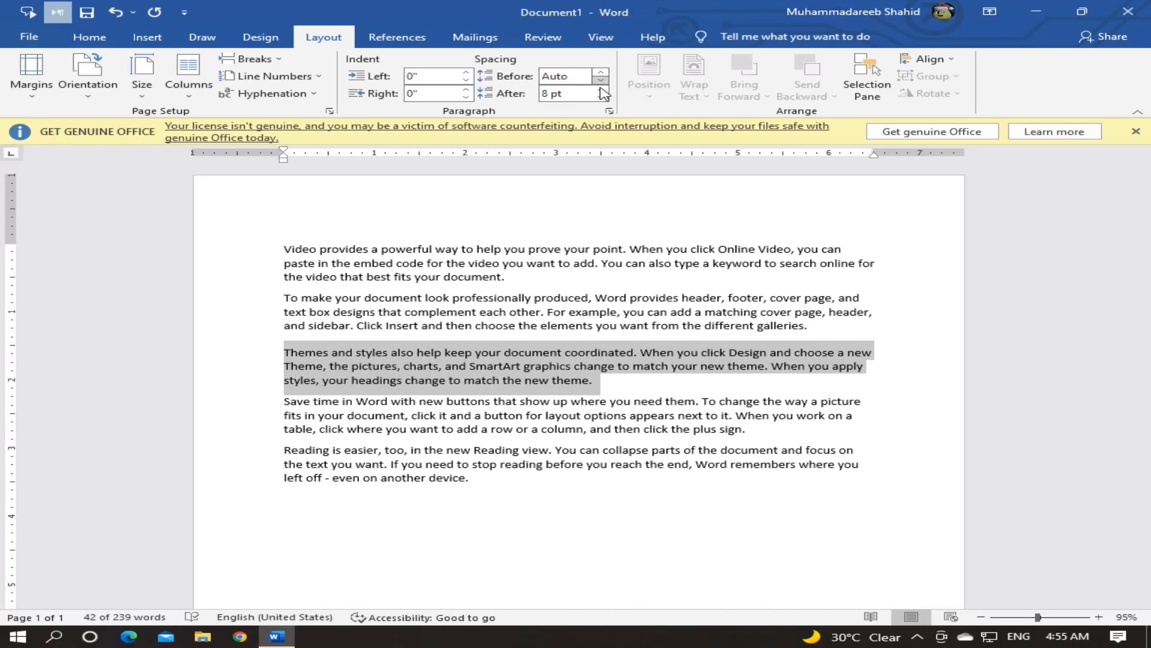
Raise the Themes and styles paragraph's spacing after to 78 pt.
click(601, 89)
click(601, 89)
click(601, 89)
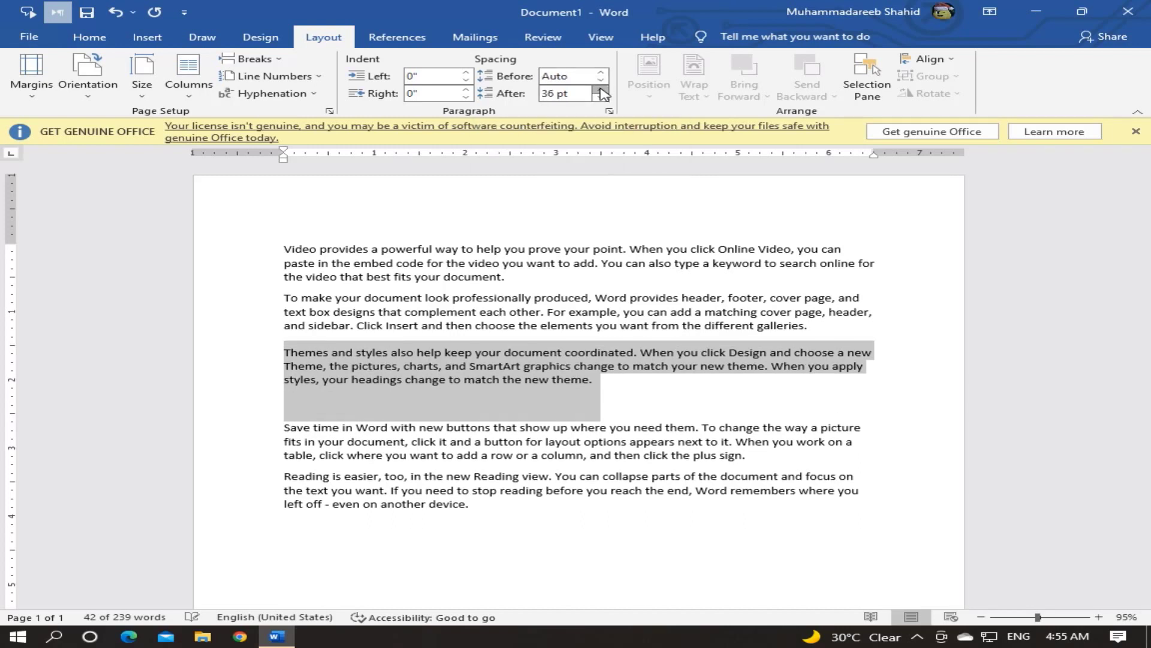
click(602, 90)
click(602, 89)
click(601, 89)
click(601, 89)
click(601, 89)
click(601, 89)
click(600, 89)
click(600, 89)
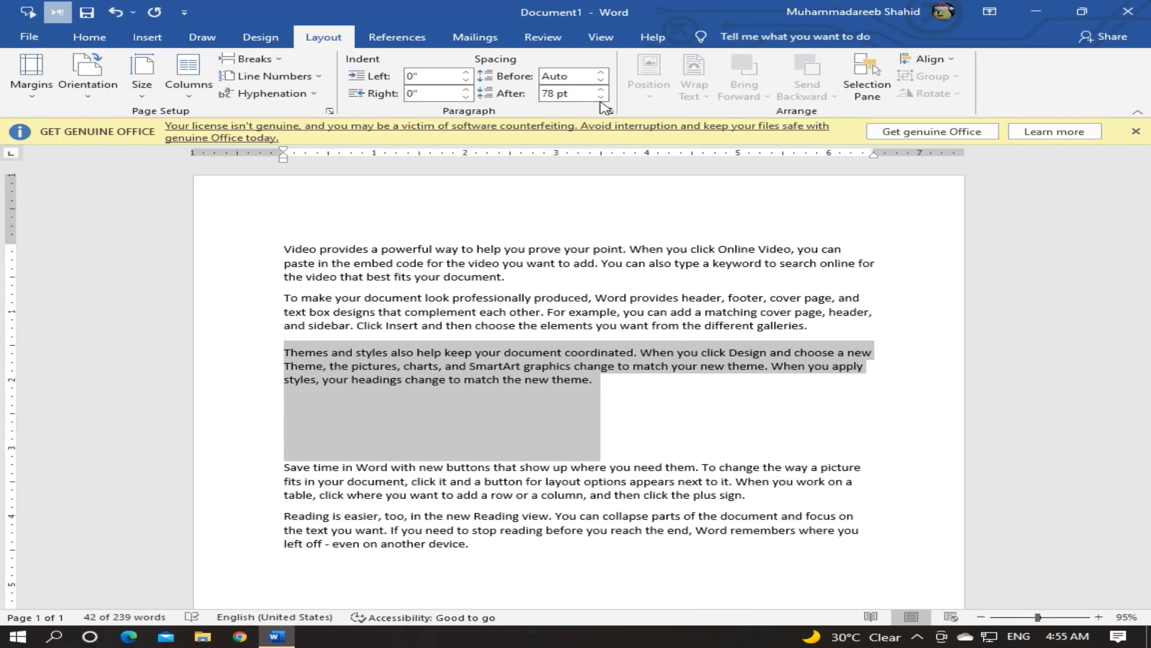
Lower the spacing after to 6 pt and deselect the paragraph to view it.
click(601, 97)
click(601, 97)
click(601, 98)
click(601, 98)
click(601, 97)
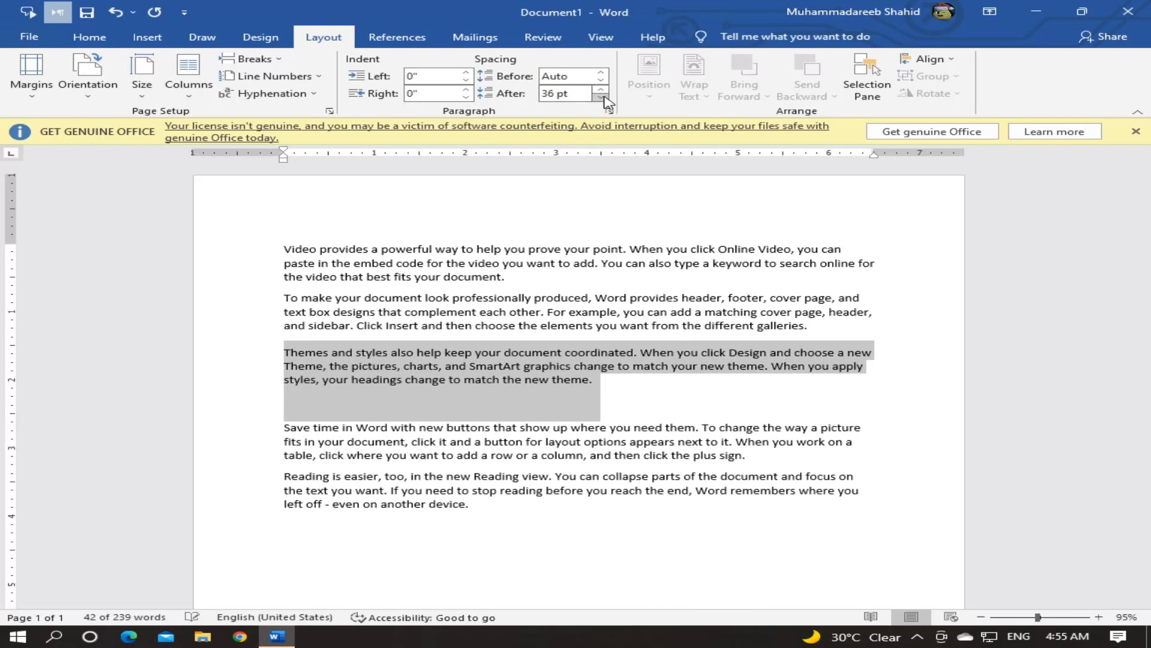
click(601, 97)
click(601, 97)
click(600, 97)
click(601, 97)
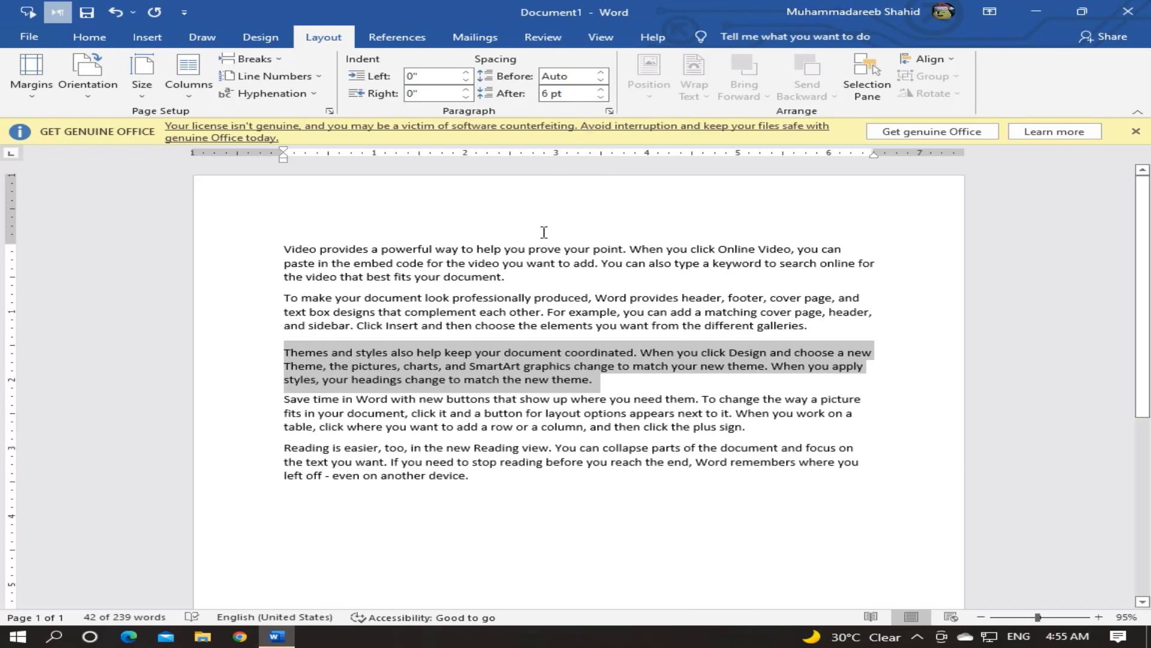
click(544, 262)
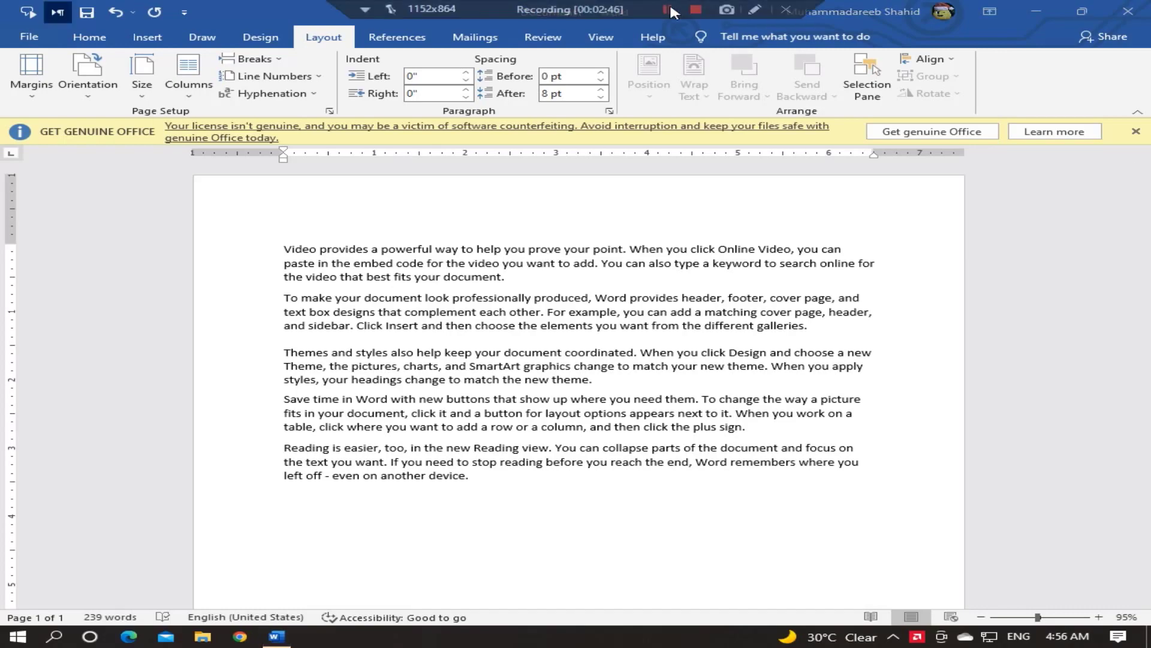
click(712, 8)
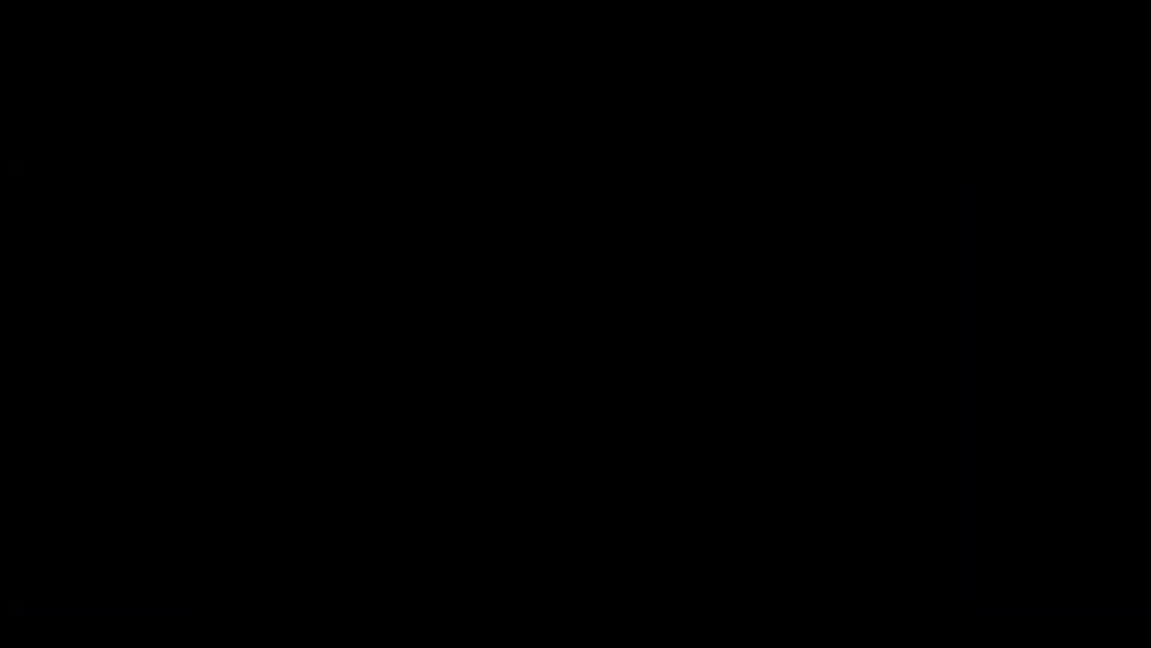